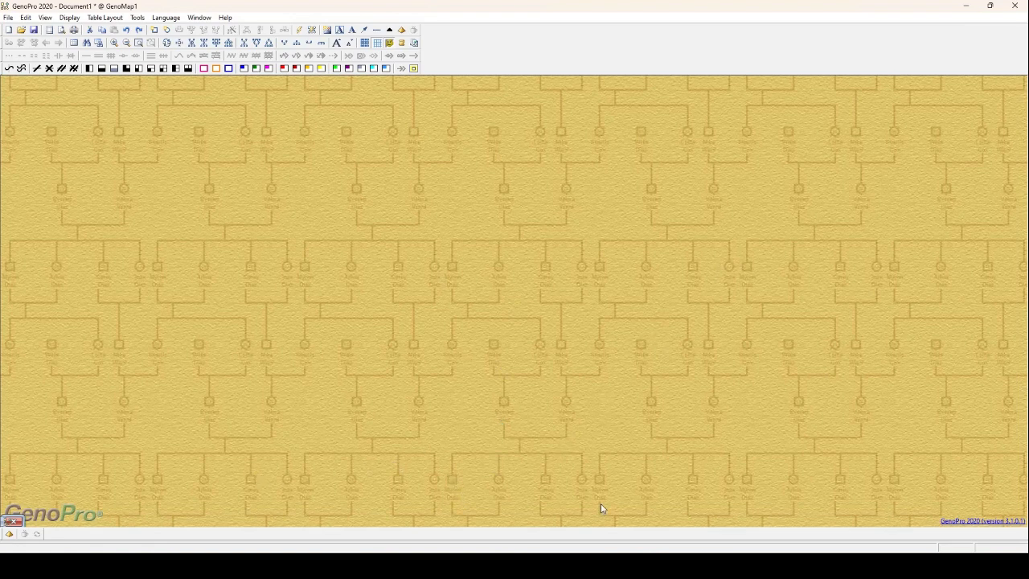
Switch to Chrome and read the GenoPro forum topic about showing both photos and dates on a genogram.
mouse_move(480, 566)
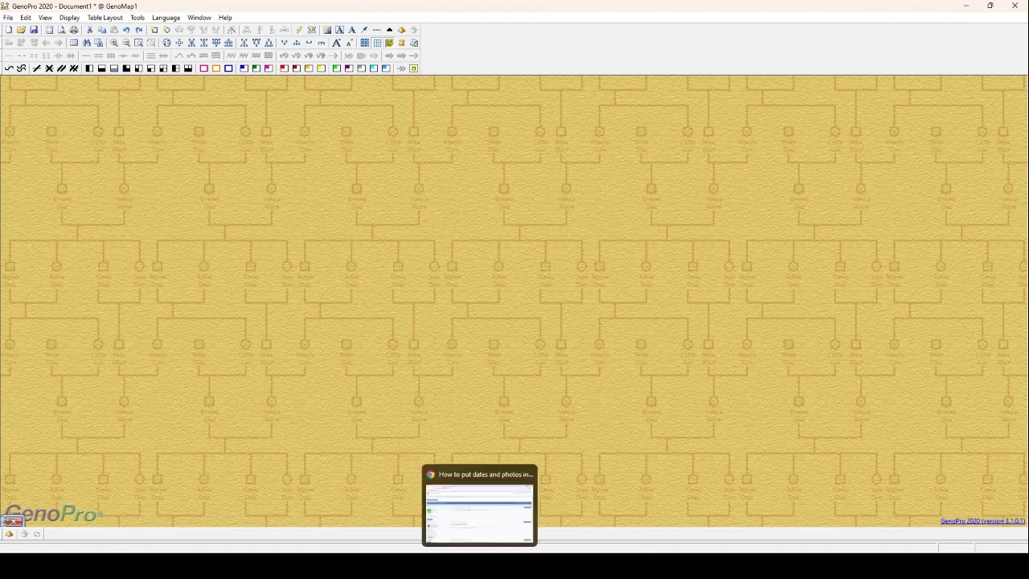
click(480, 506)
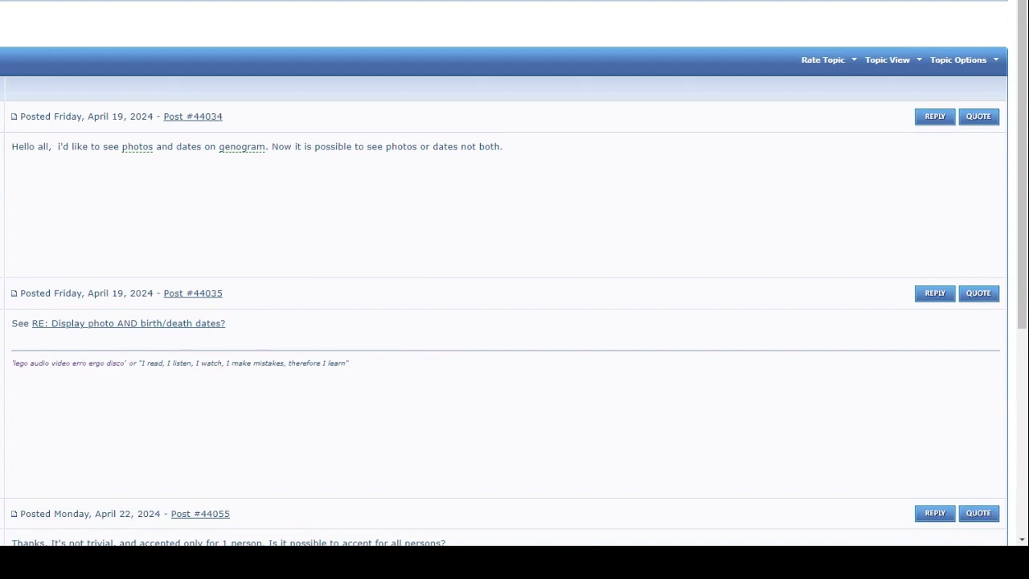
key(ctrl+Tab)
scroll(427, 147, up, 1)
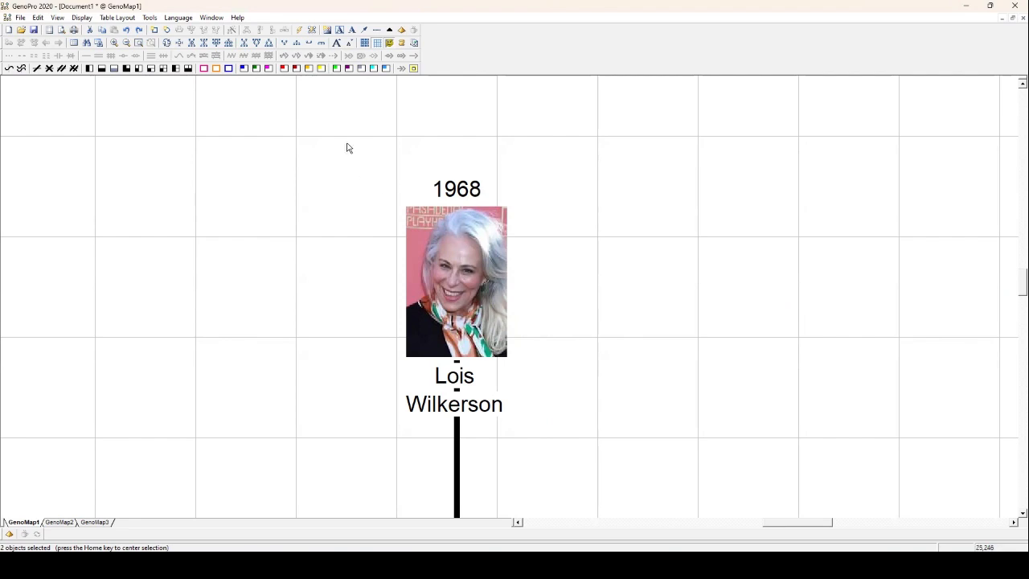
Select the female individual together with her separate photo and shift both a short distance to the right on the genogram.
drag(334, 143, 543, 422)
drag(476, 326, 534, 325)
click(727, 357)
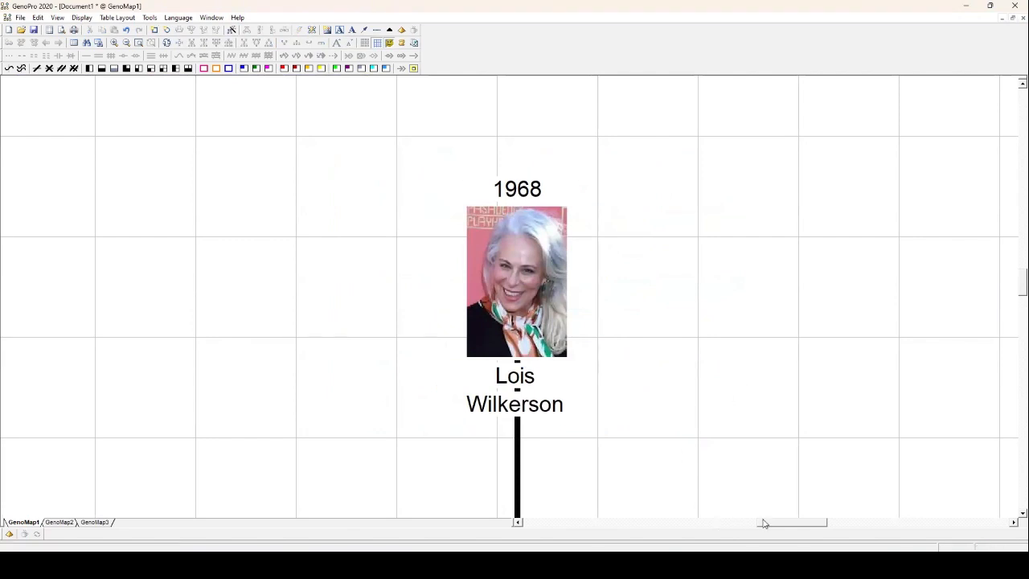
Preview the male individual's photo by turning Picture Mode on and back off.
drag(762, 523, 714, 523)
drag(477, 306, 476, 296)
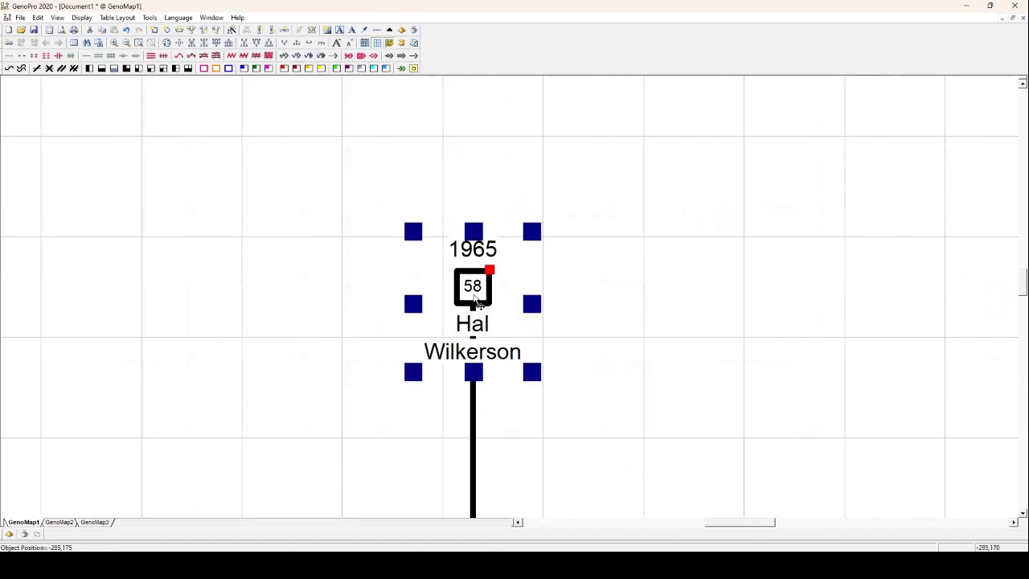
click(84, 18)
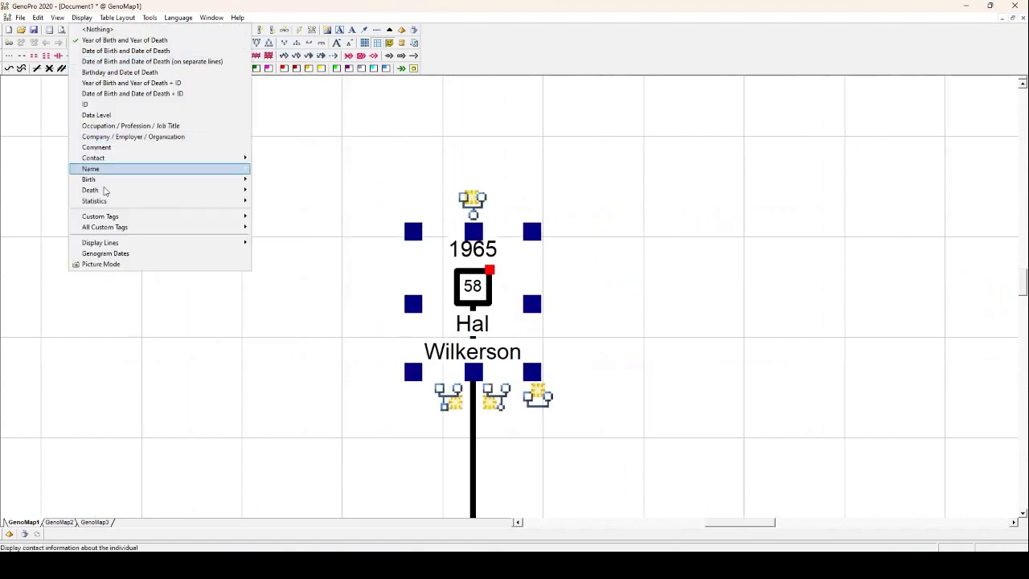
click(109, 266)
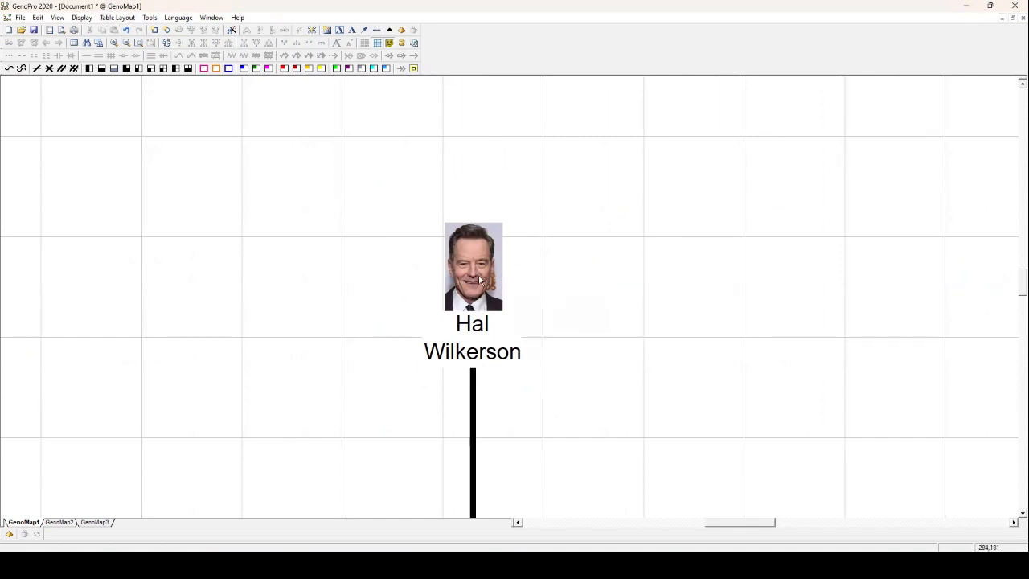
click(84, 19)
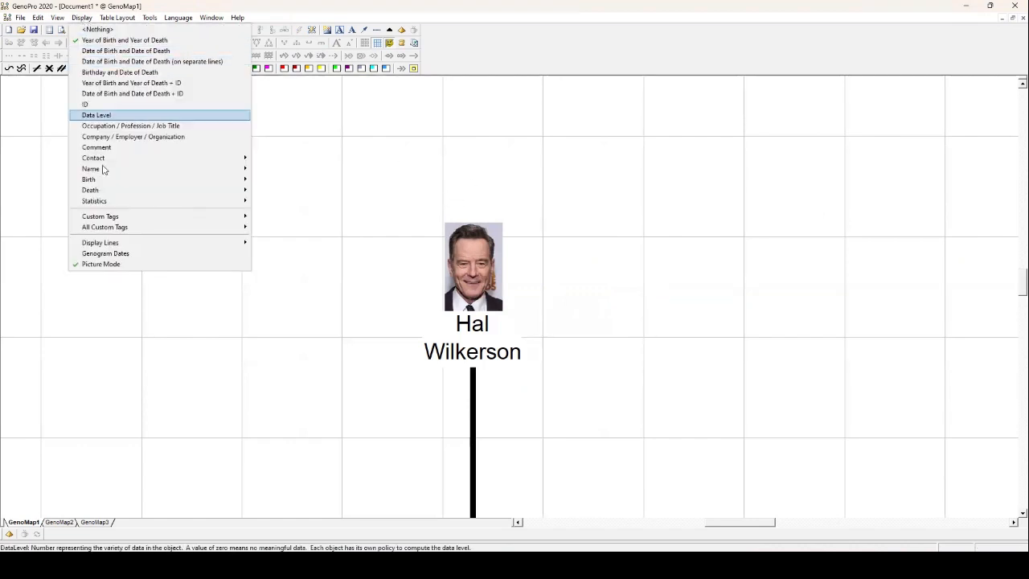
click(117, 270)
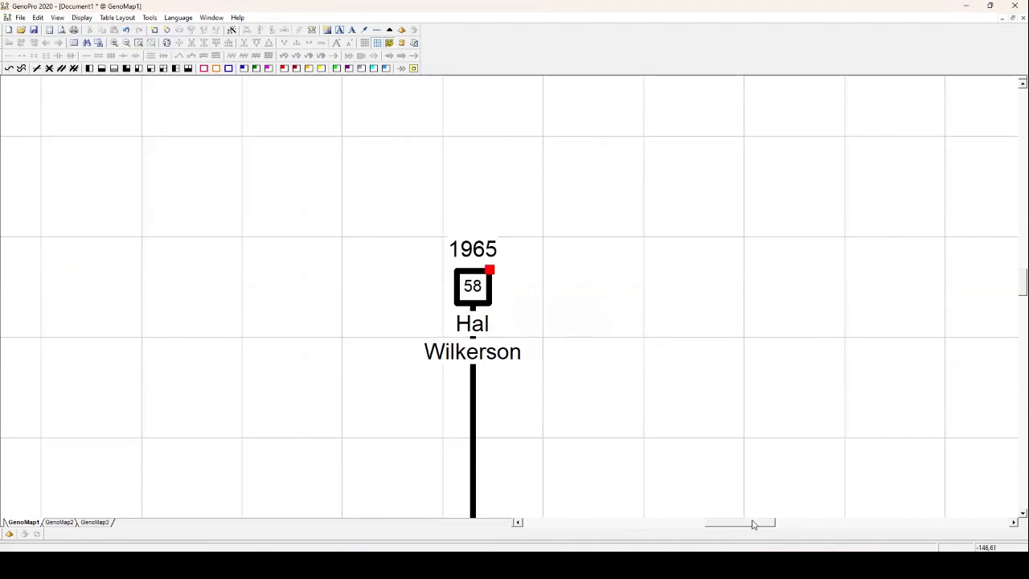
Disable the Gender Symbol in the male individual's display properties and apply the change.
mouse_move(753, 524)
mouse_down()
mouse_move(726, 528)
mouse_move(803, 526)
mouse_move(749, 528)
mouse_move(766, 529)
mouse_up()
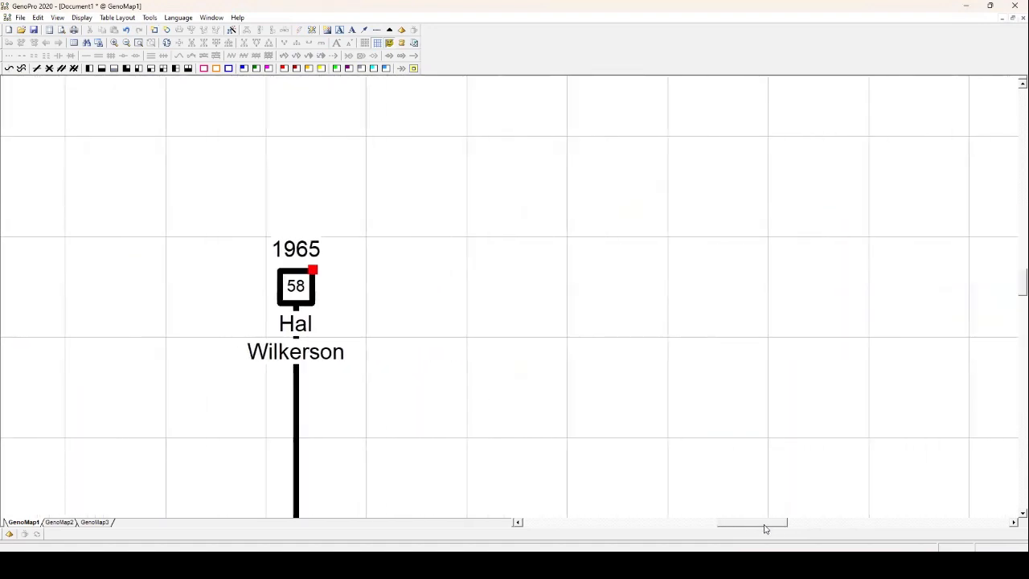
double_click(295, 295)
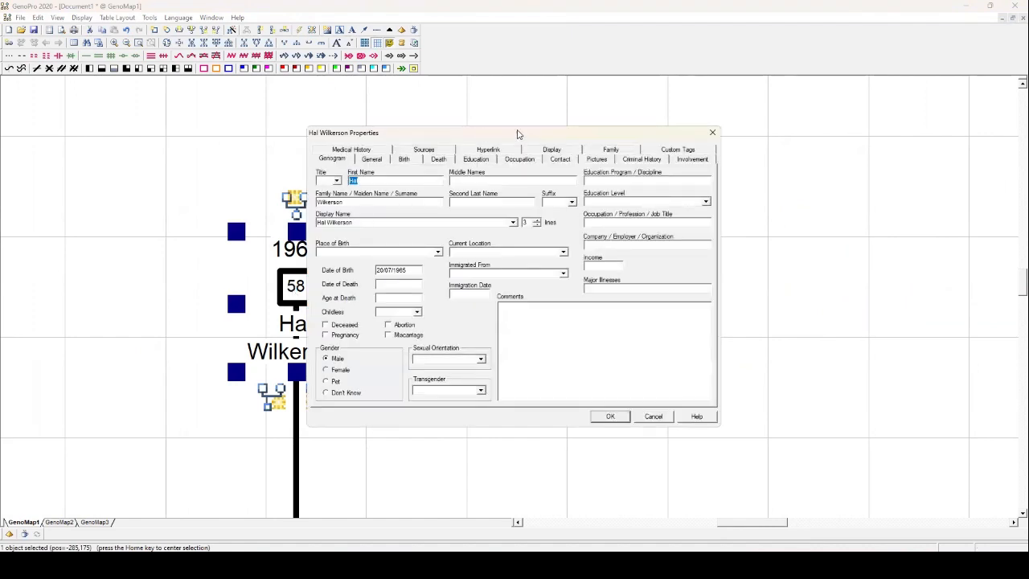
drag(519, 134, 614, 134)
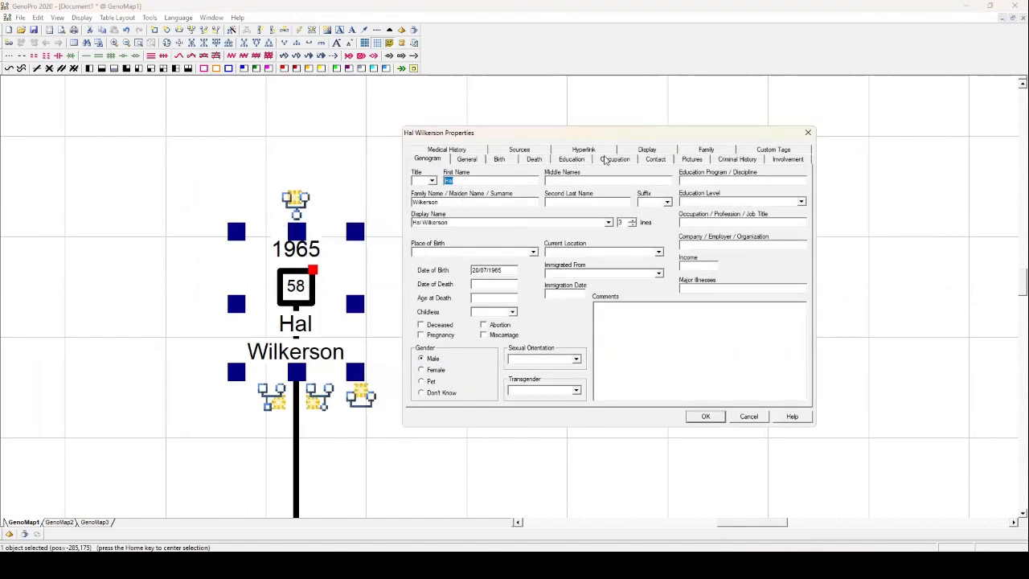
click(658, 152)
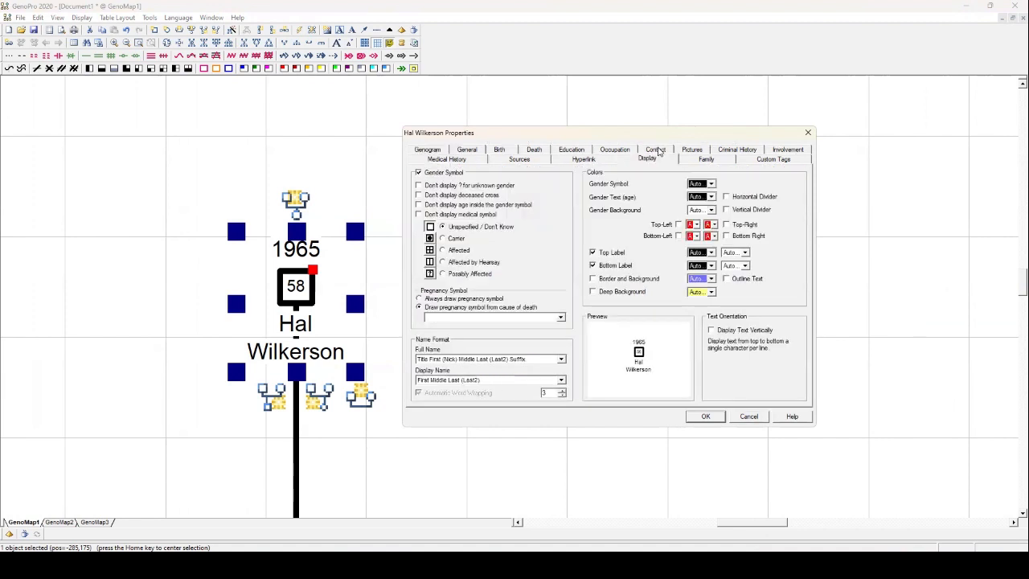
click(419, 173)
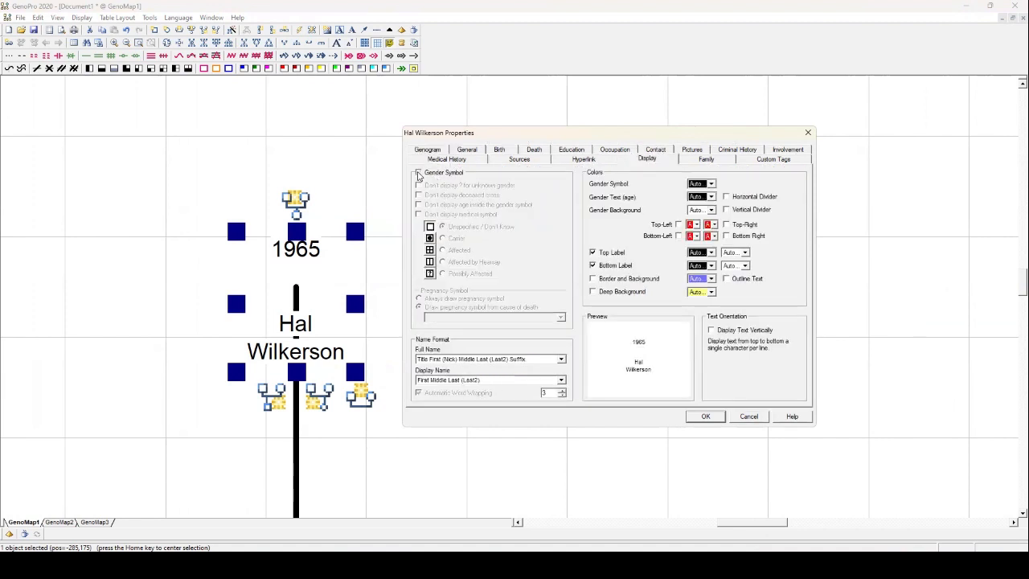
click(704, 416)
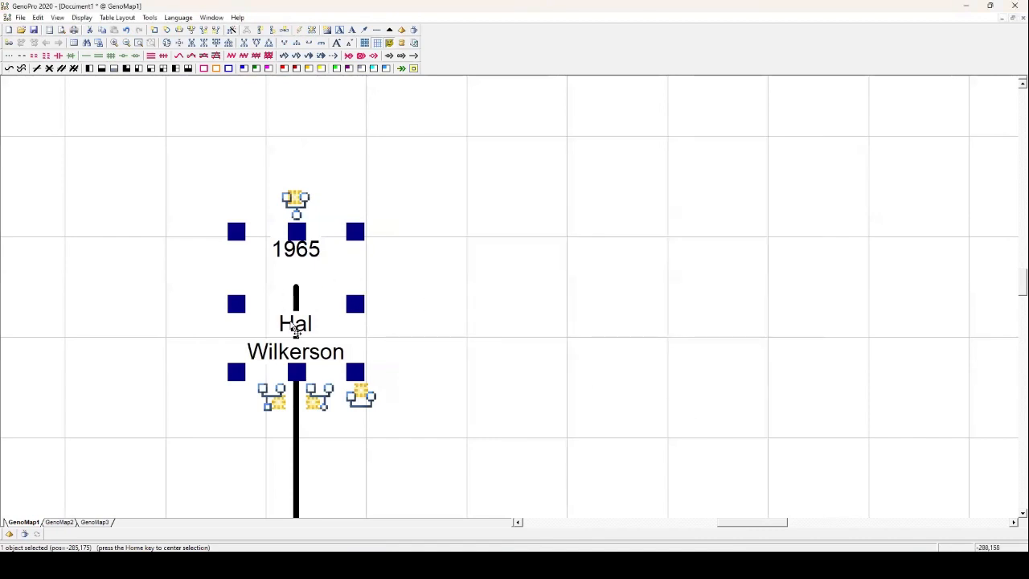
click(451, 298)
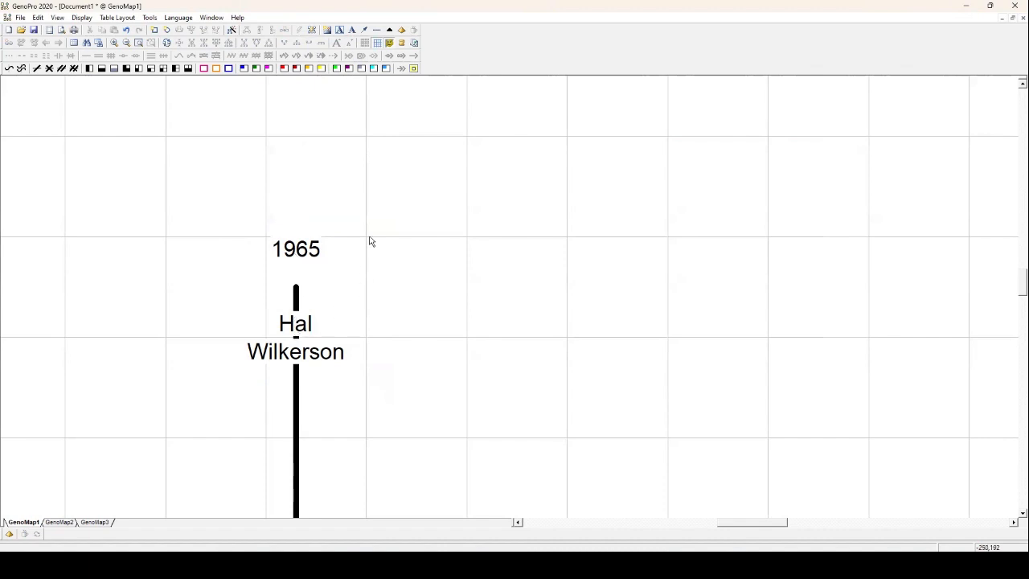
Insert four space-separated groups of ten hyphens in front of the male individual's first name.
double_click(296, 305)
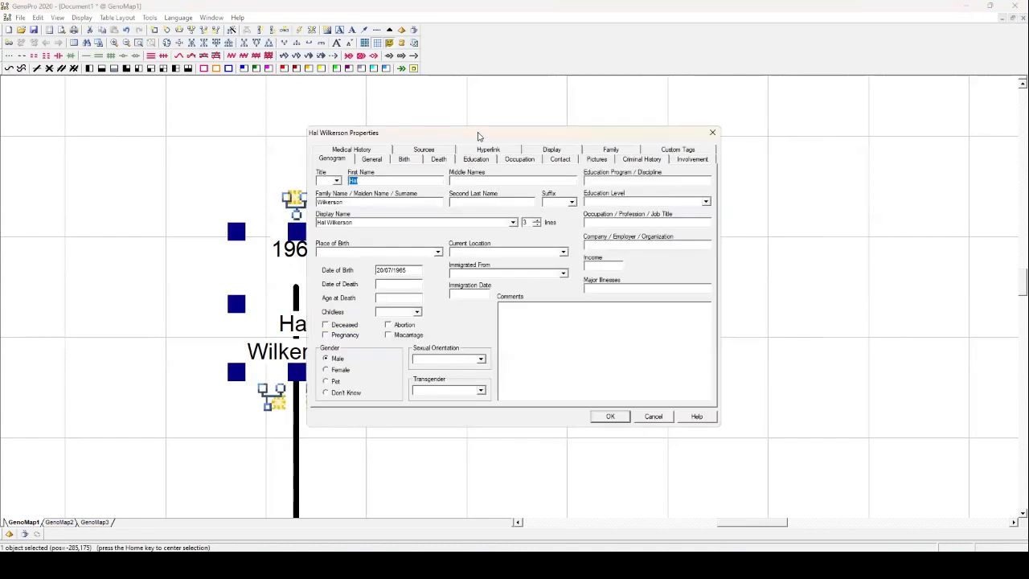
drag(481, 136, 636, 136)
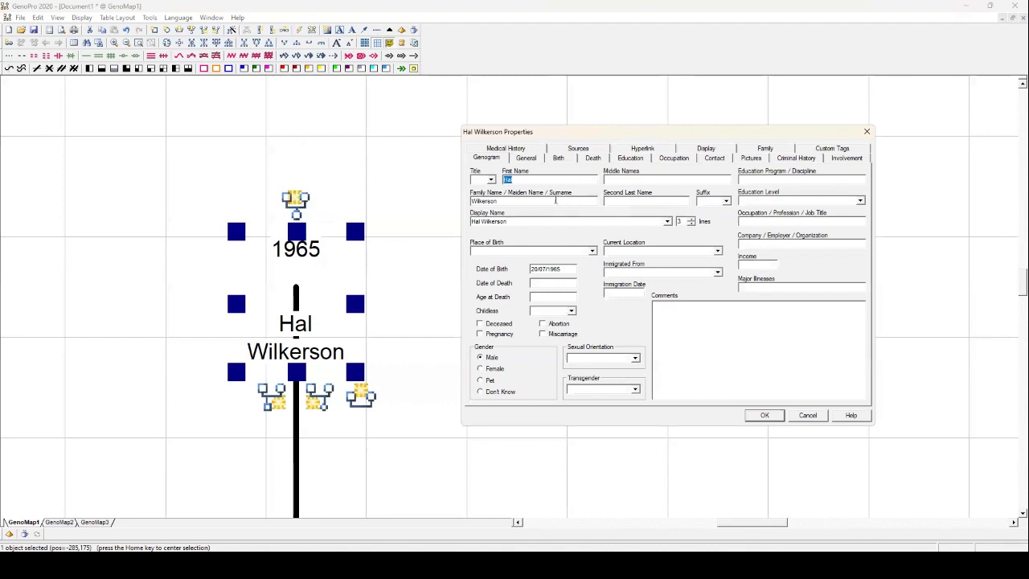
click(518, 179)
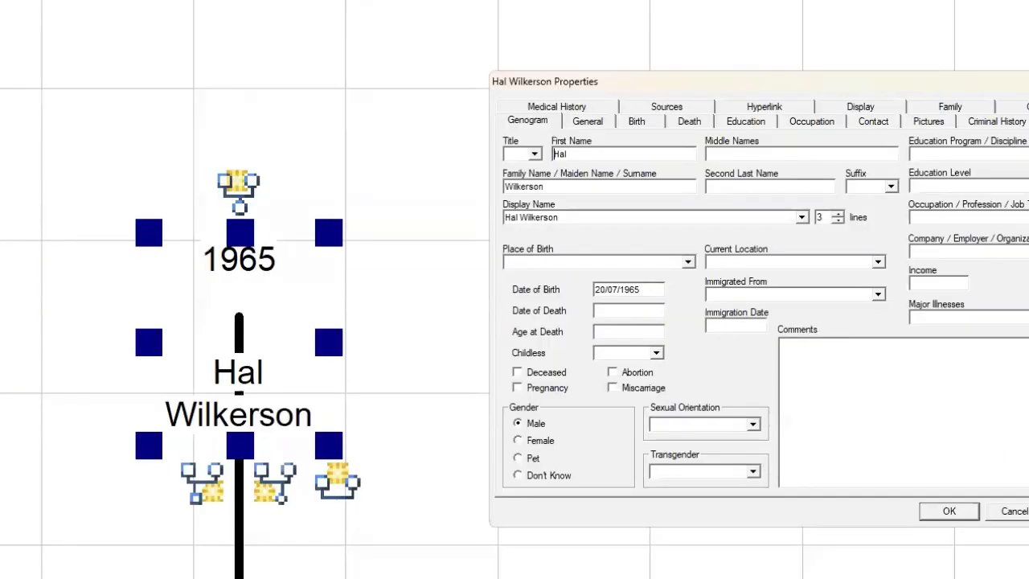
text(------)
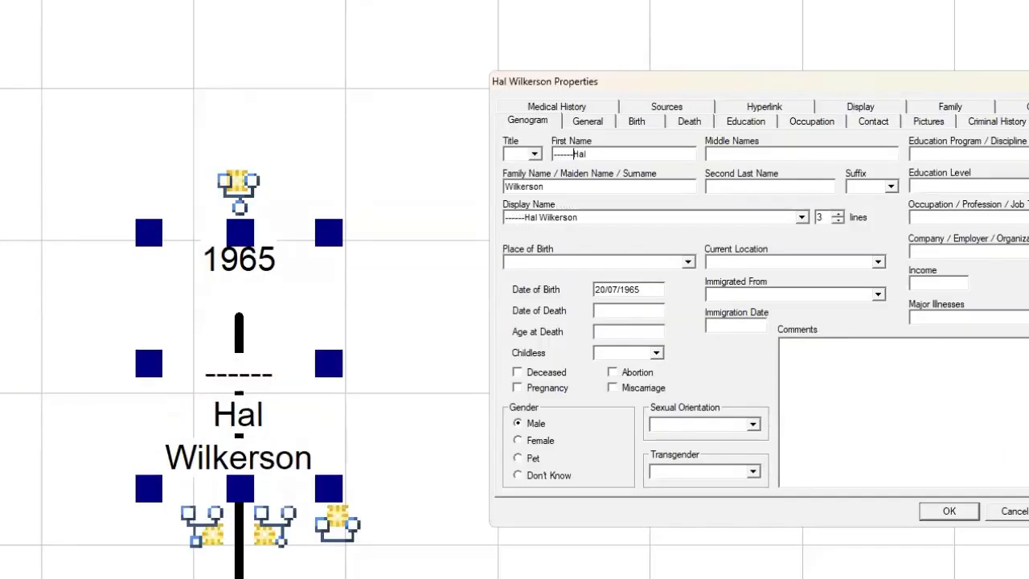
text(---- )
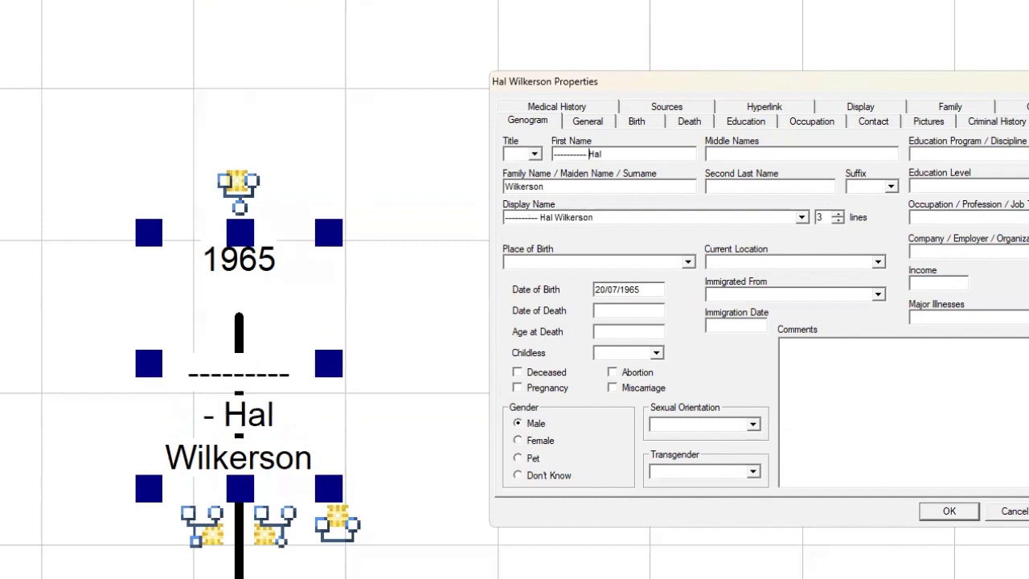
text(------)
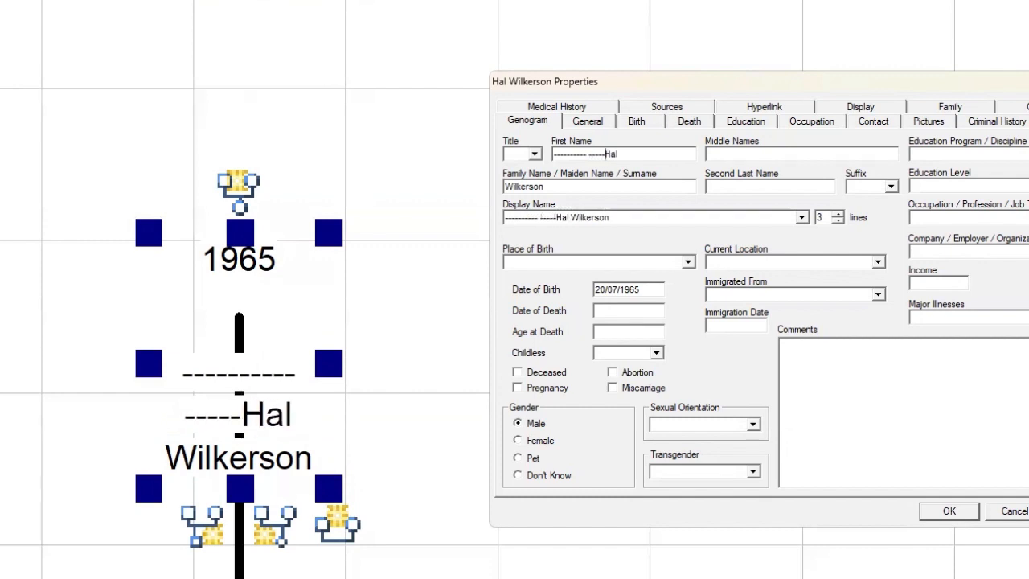
text(---- )
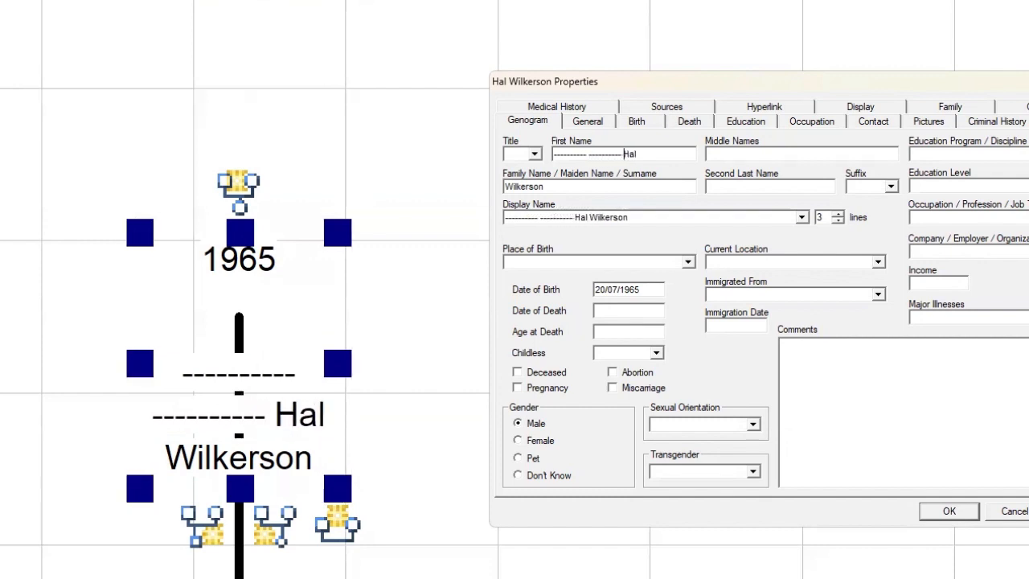
text(------)
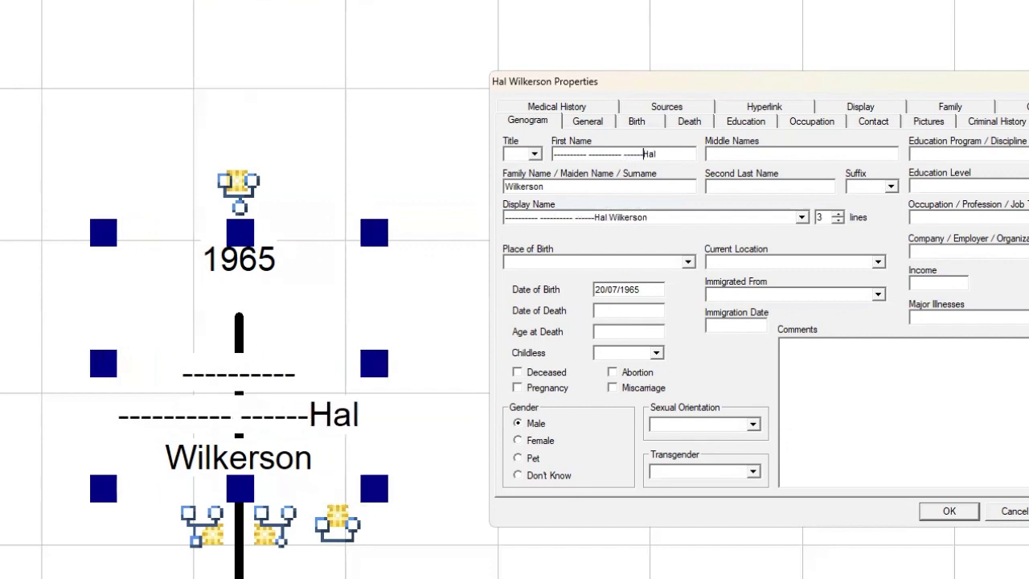
text(--- -)
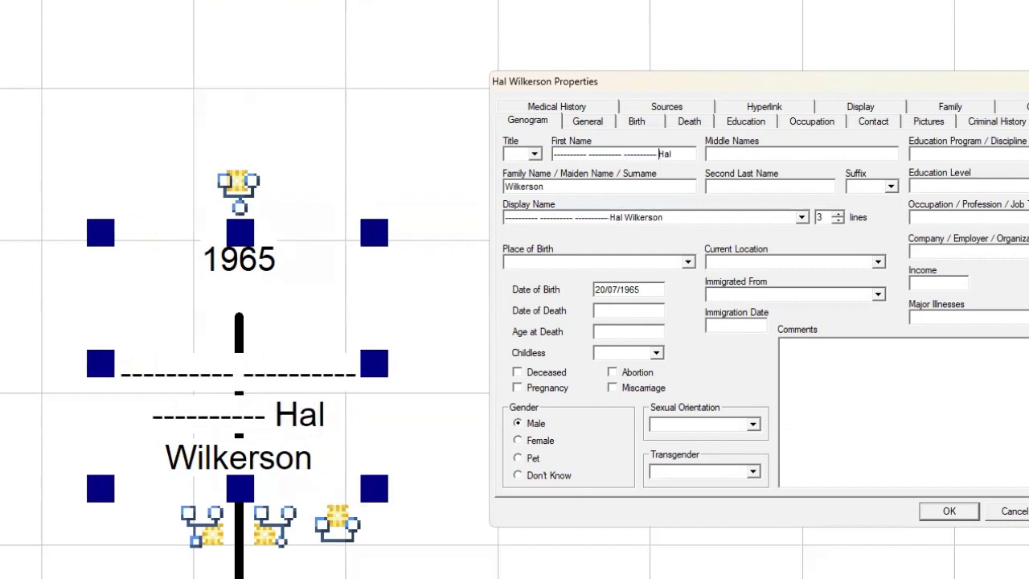
text(-------)
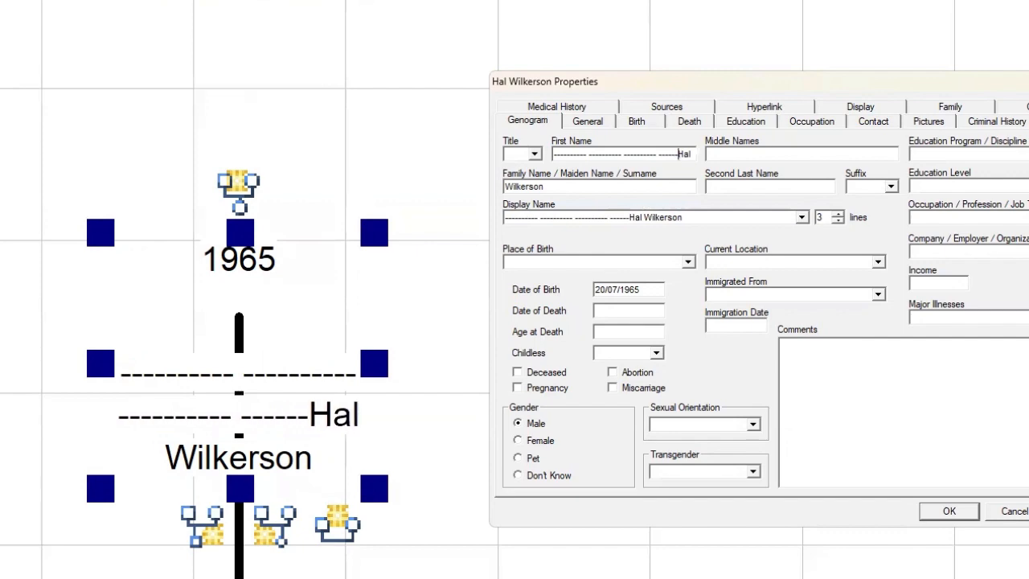
text(----)
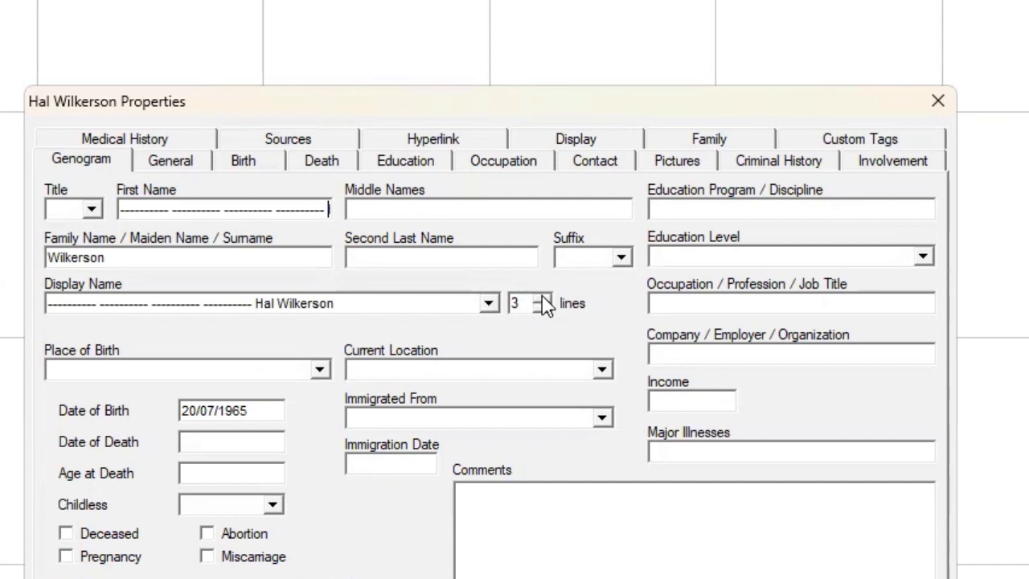
Set the male individual's display name to 6 lines, apply the properties and deselect him.
click(543, 299)
click(543, 299)
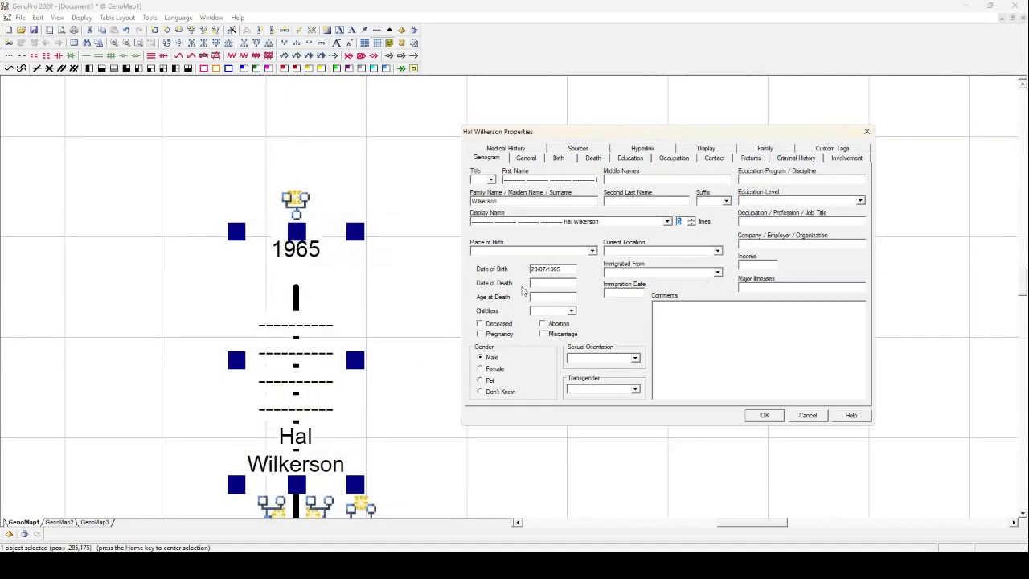
click(766, 415)
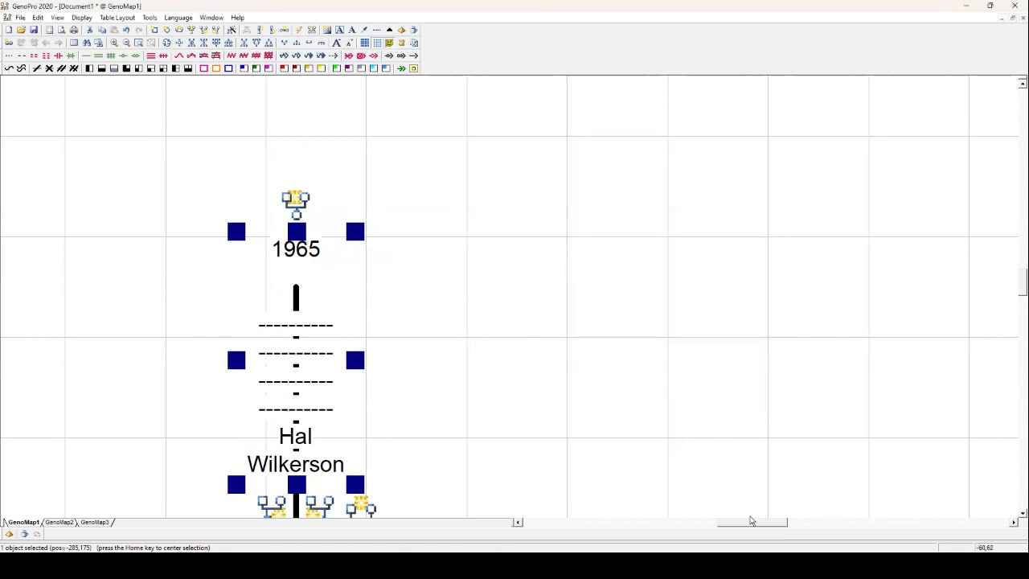
drag(751, 520, 736, 531)
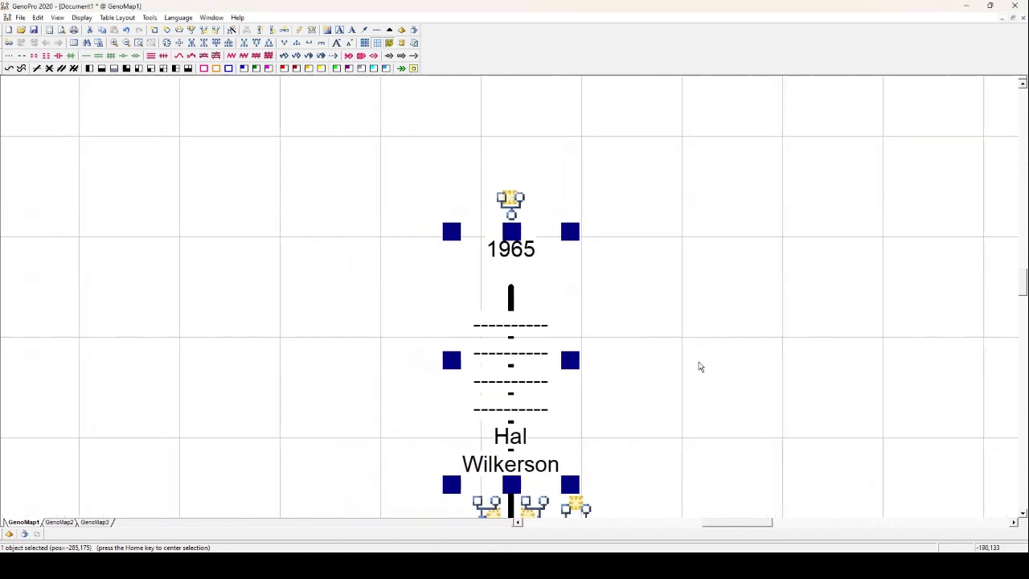
click(687, 345)
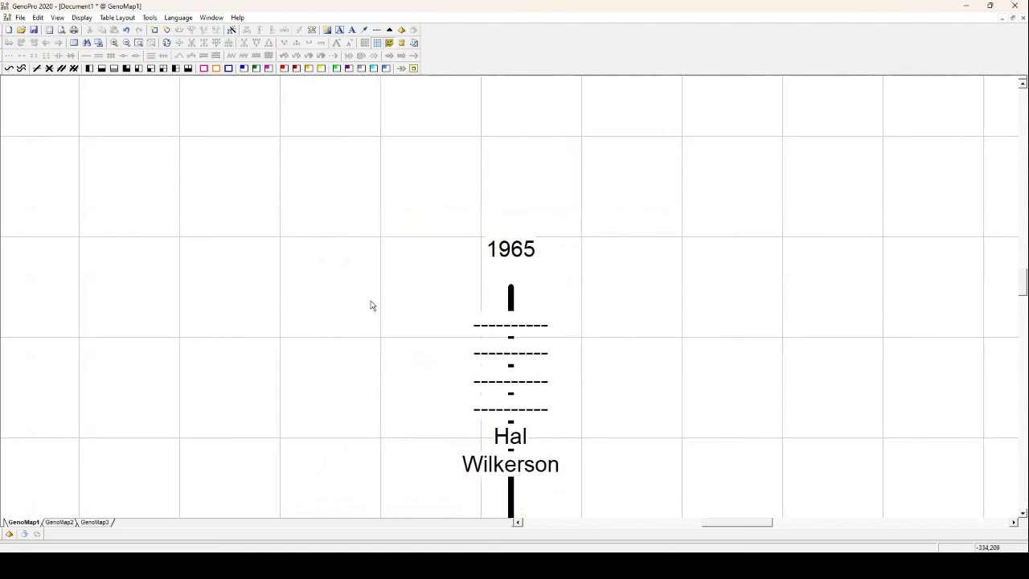
Compare the photo with the hyphen lines under it by switching Picture Mode on and off again.
click(81, 17)
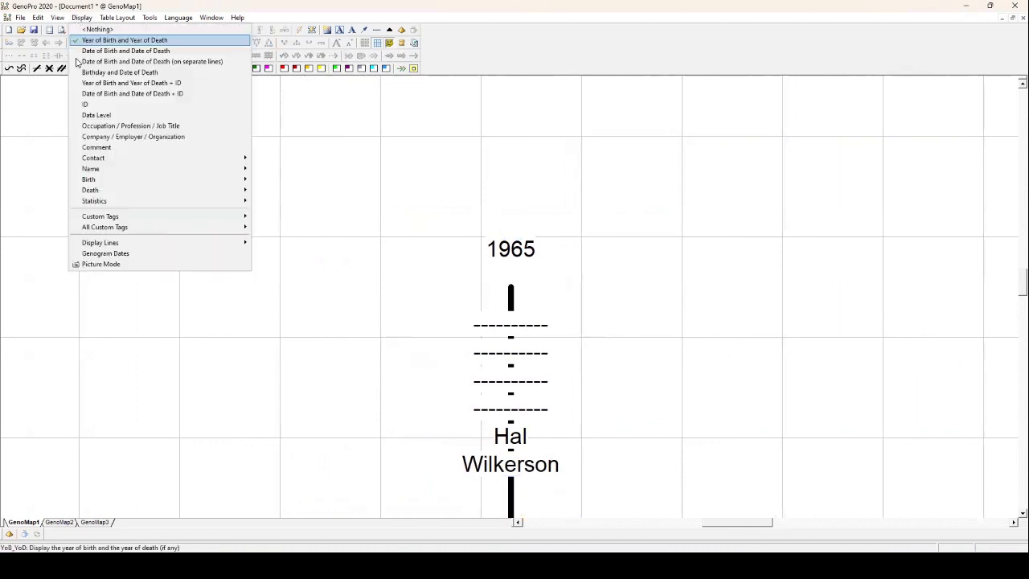
click(96, 269)
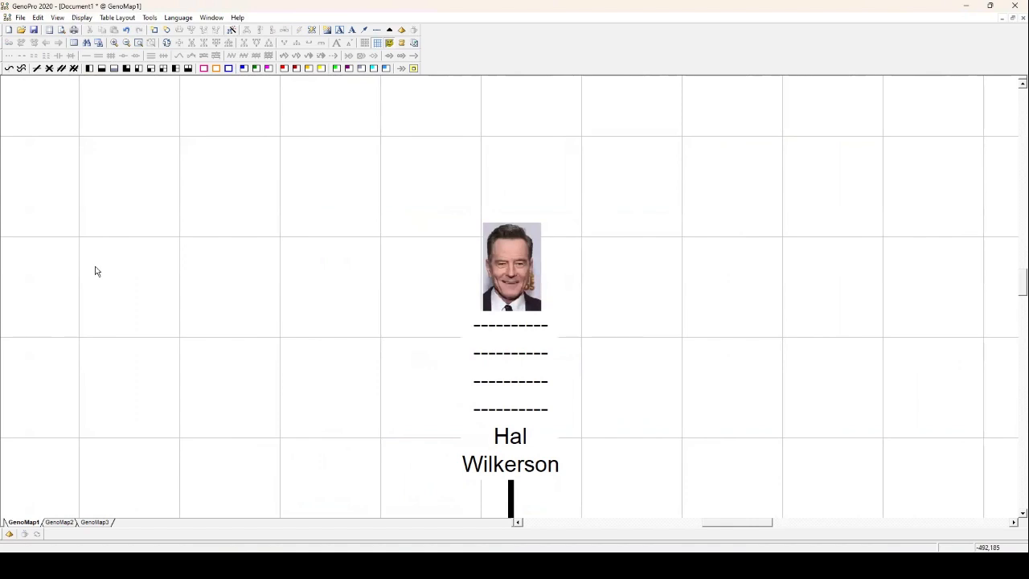
click(82, 17)
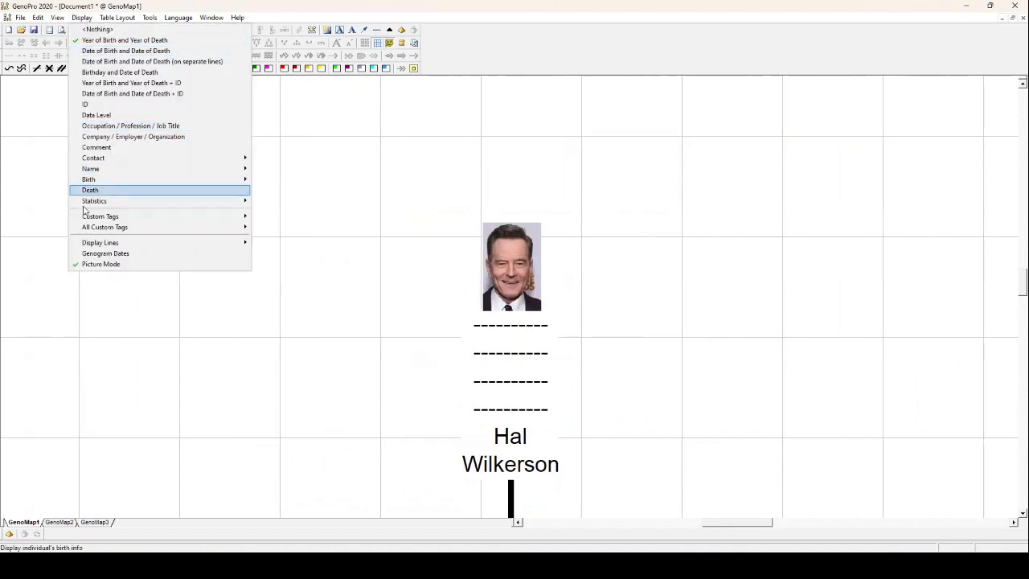
click(96, 266)
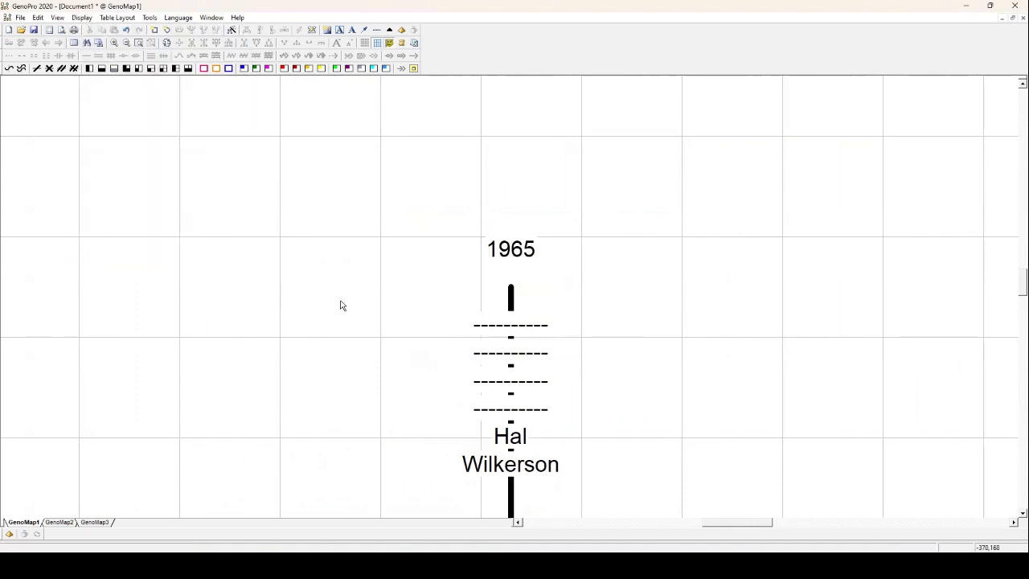
Insert the male individual's photo from the MITM folder into the genogram.
click(328, 29)
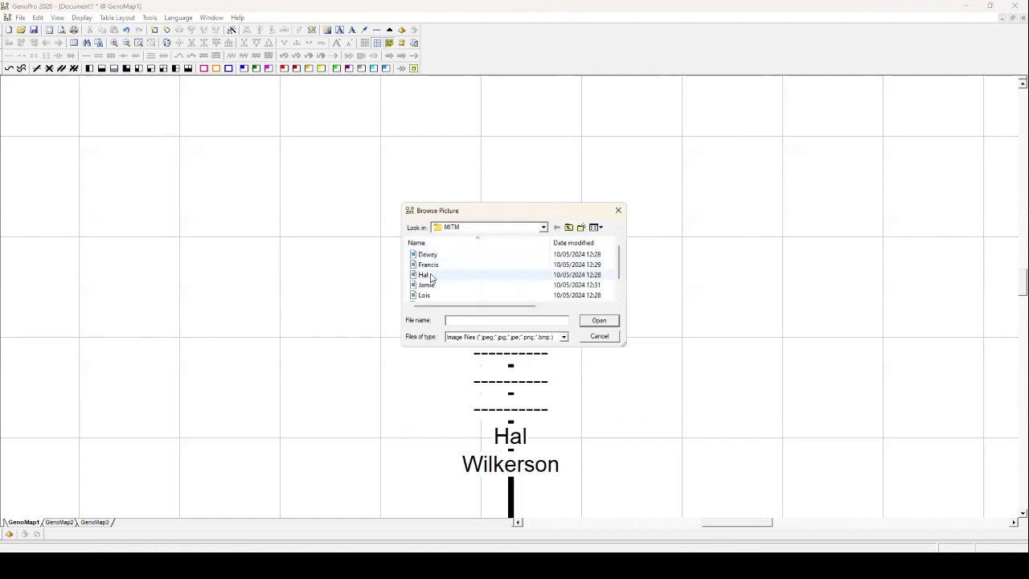
click(431, 276)
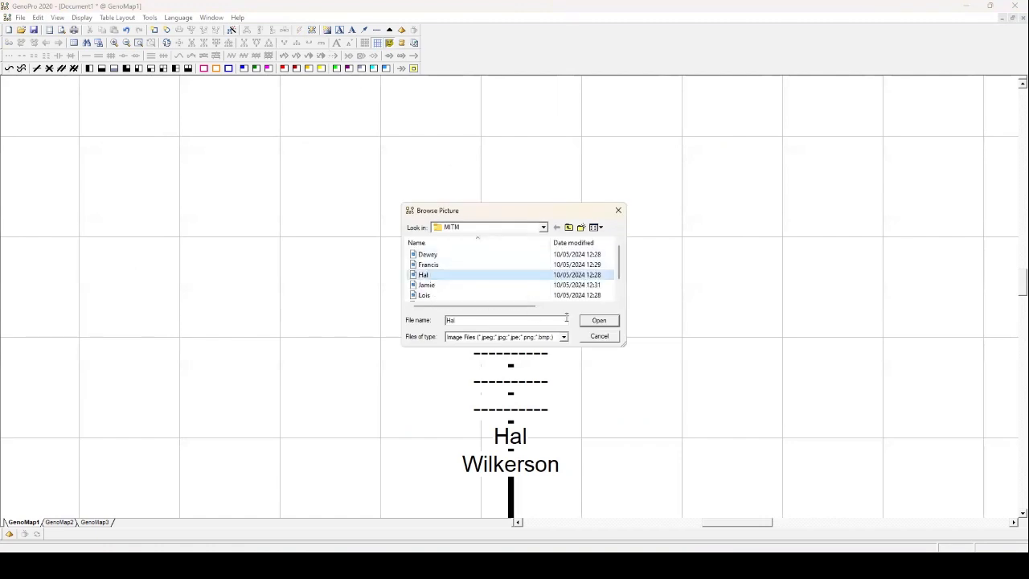
click(611, 322)
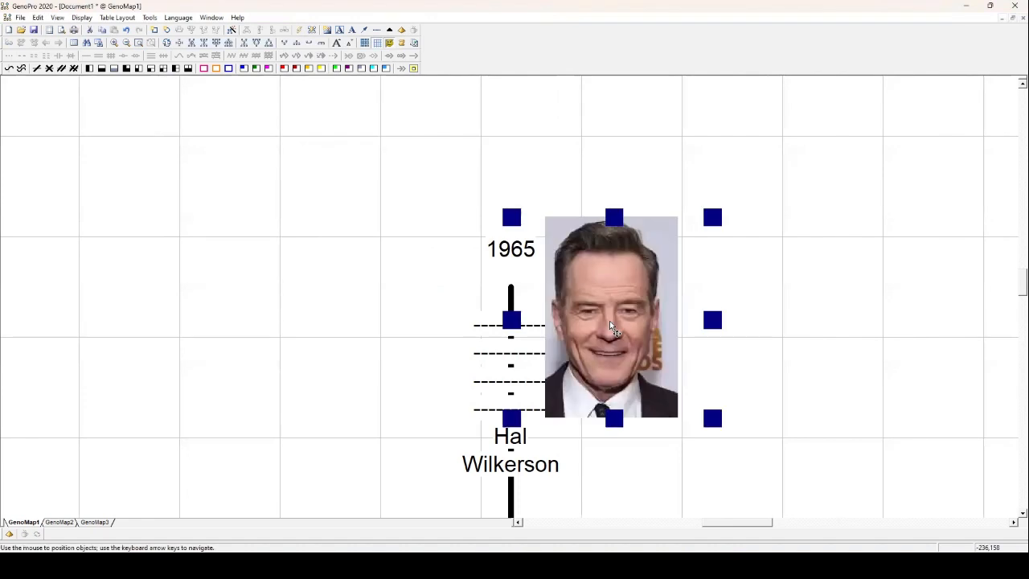
Move the photo over the hyphen lines, shrink it to fit between the birth year and the name, and deselect it.
drag(603, 312, 527, 319)
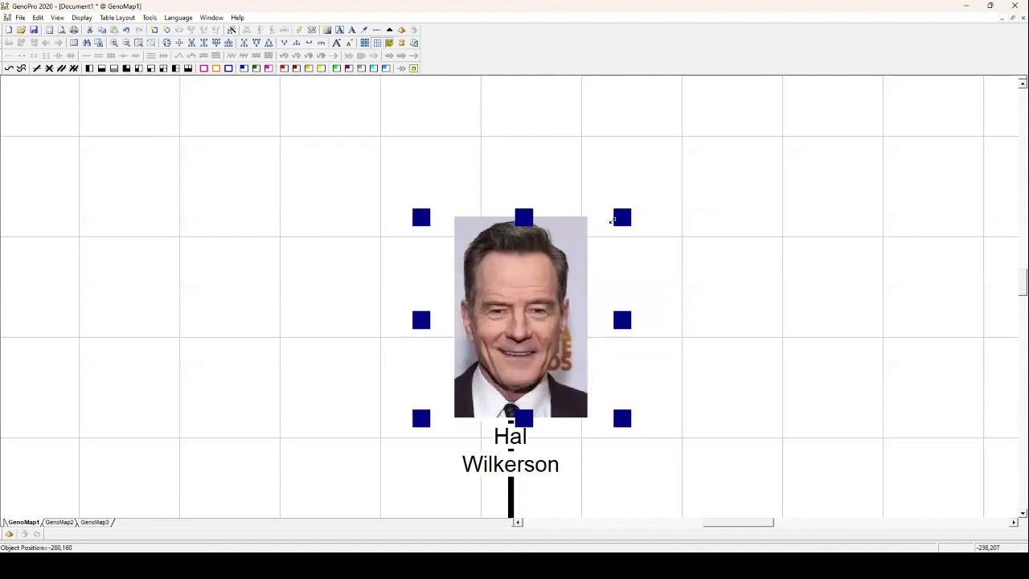
drag(621, 216, 598, 232)
drag(586, 254, 579, 263)
drag(519, 306, 530, 312)
click(664, 332)
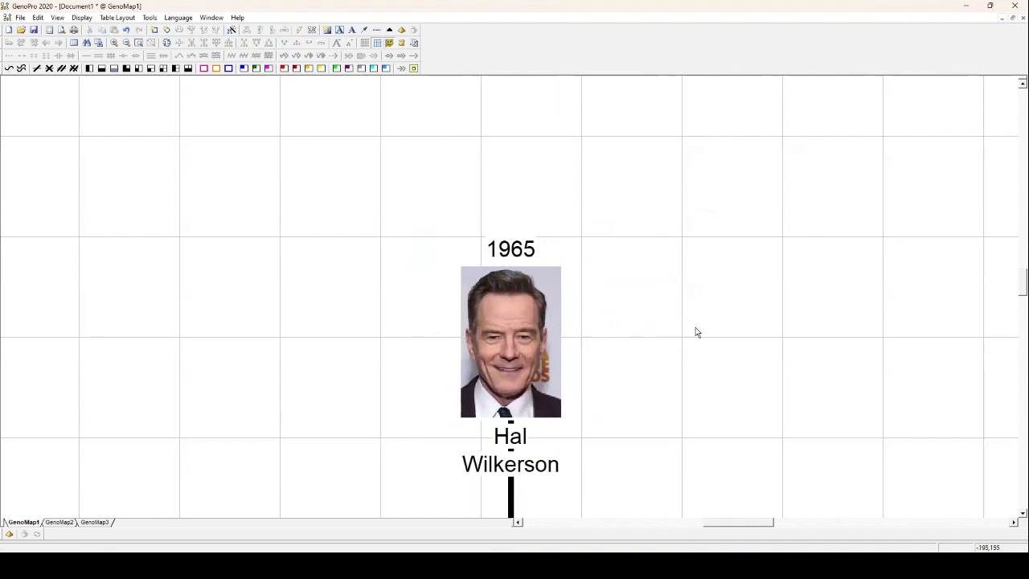
Select the male individual together with his photo, move both up and slightly to the right, and deselect them.
drag(416, 207, 648, 508)
drag(547, 393, 549, 325)
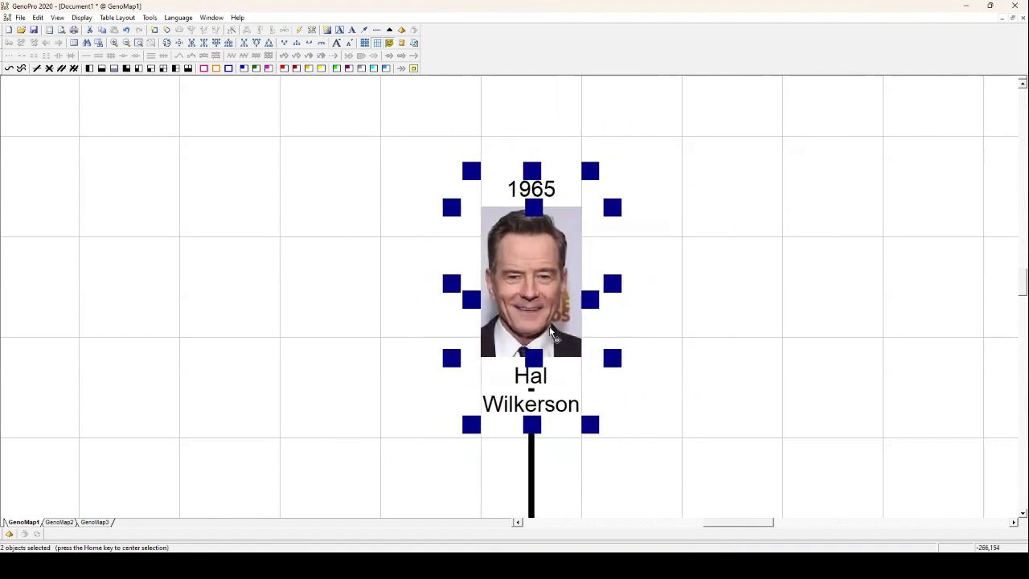
click(689, 332)
Reselect the male individual and his photo together, nudge them slightly higher above the family line, and clear the selection.
mouse_move(547, 390)
mouse_down()
mouse_move(356, 390)
mouse_move(626, 402)
mouse_move(618, 345)
mouse_move(454, 353)
mouse_move(572, 378)
mouse_move(535, 372)
mouse_move(536, 391)
mouse_move(547, 392)
mouse_up()
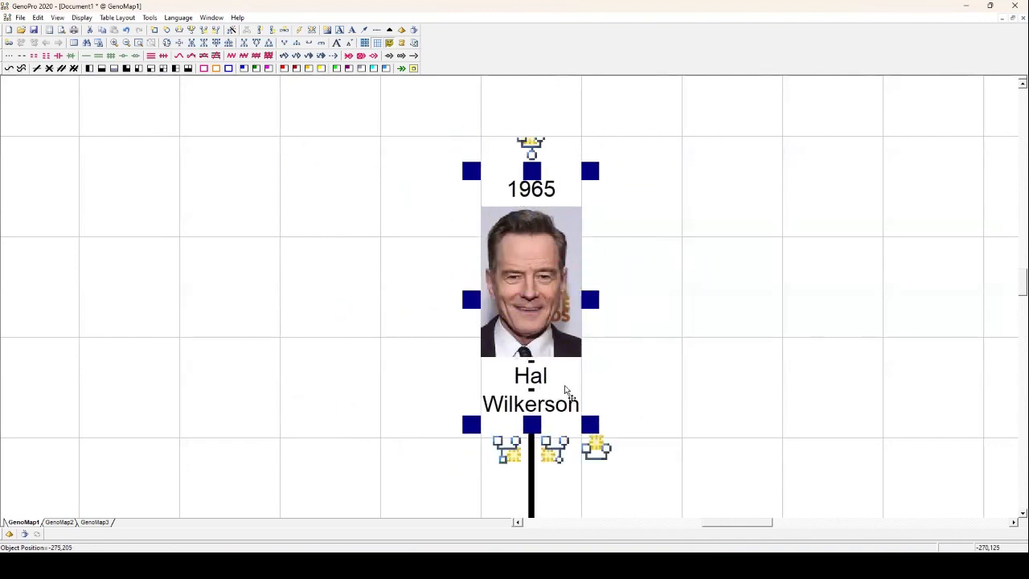
drag(454, 413, 362, 472)
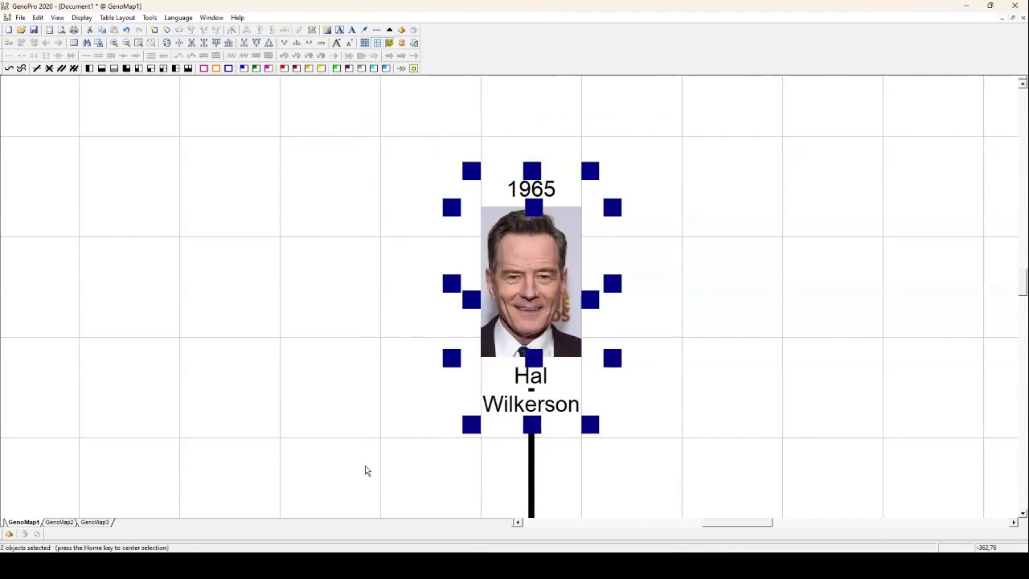
drag(577, 331, 552, 311)
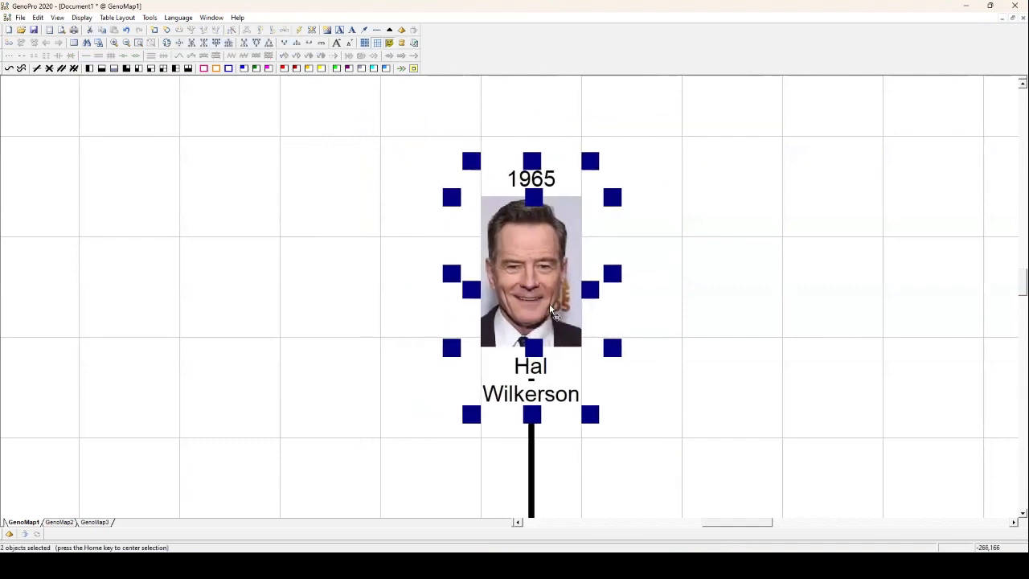
scroll(724, 329, down, 3)
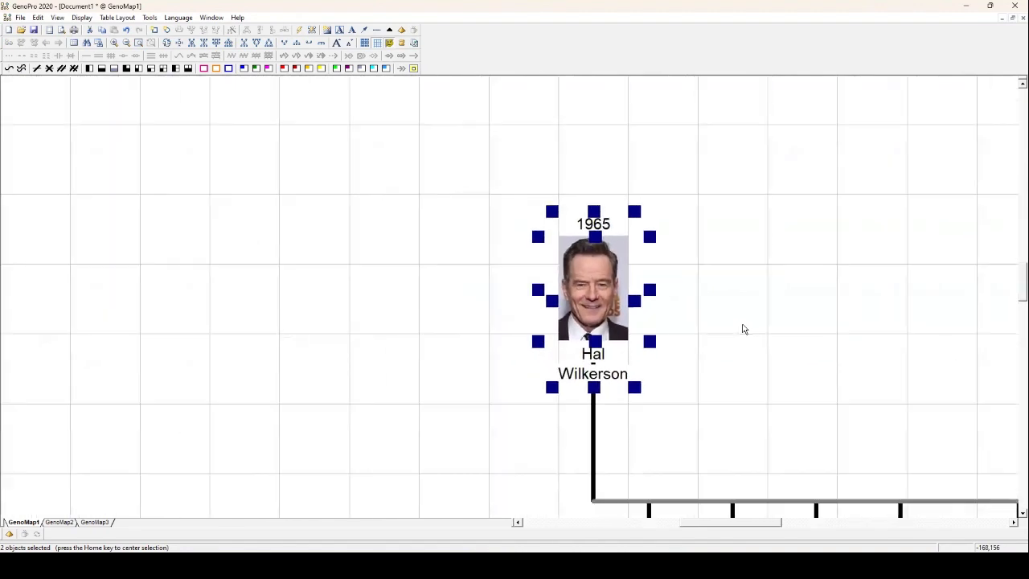
scroll(743, 329, down, 2)
drag(743, 529, 772, 530)
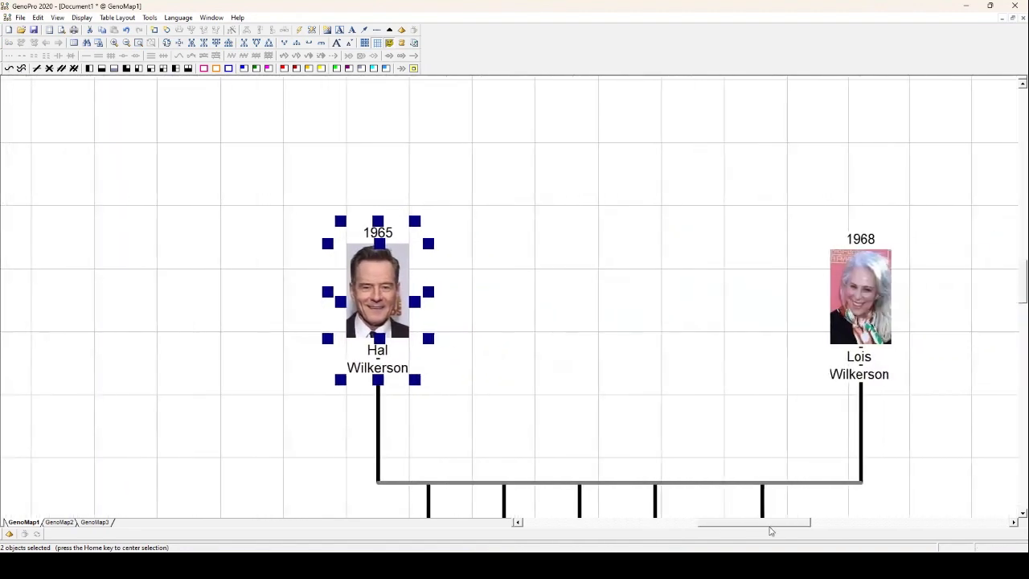
click(700, 360)
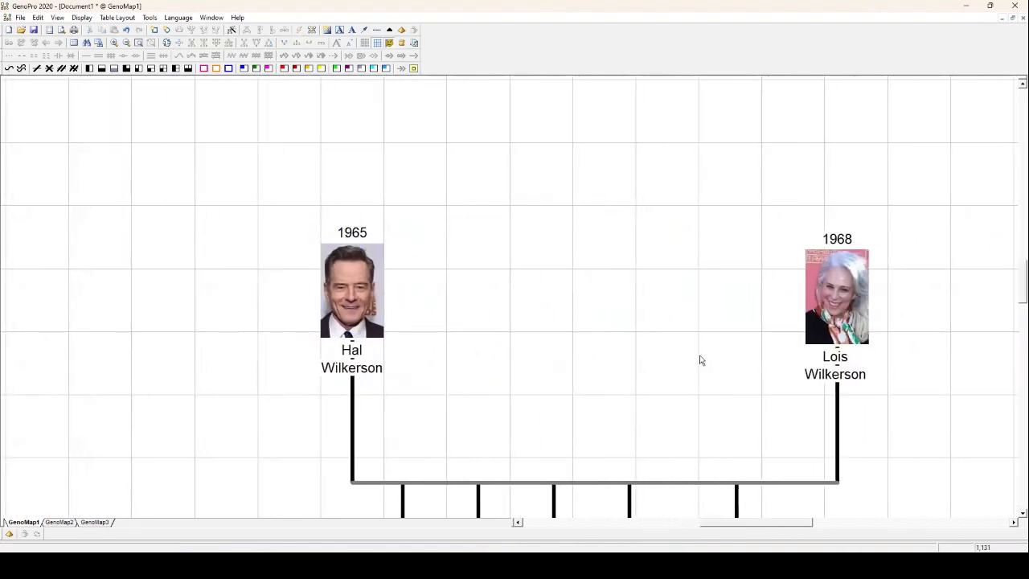